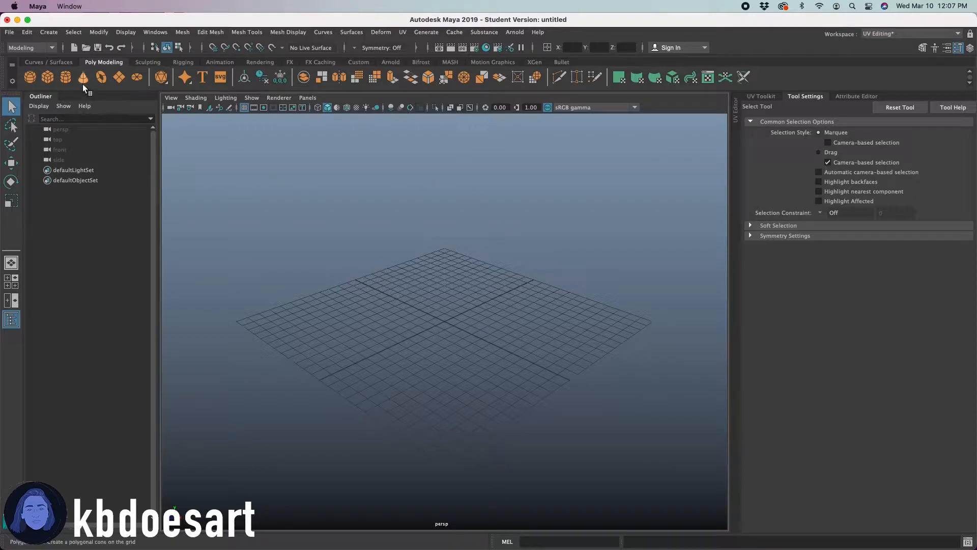
Step: Create a polygon cylinder at the center of the grid and select it
click(65, 78)
click(523, 318)
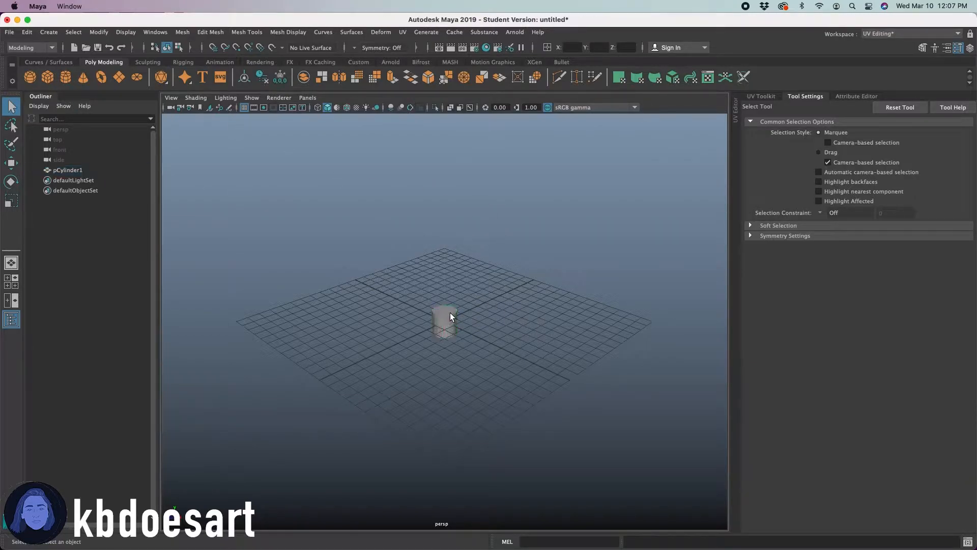
scroll(590, 301, up, 5)
click(452, 301)
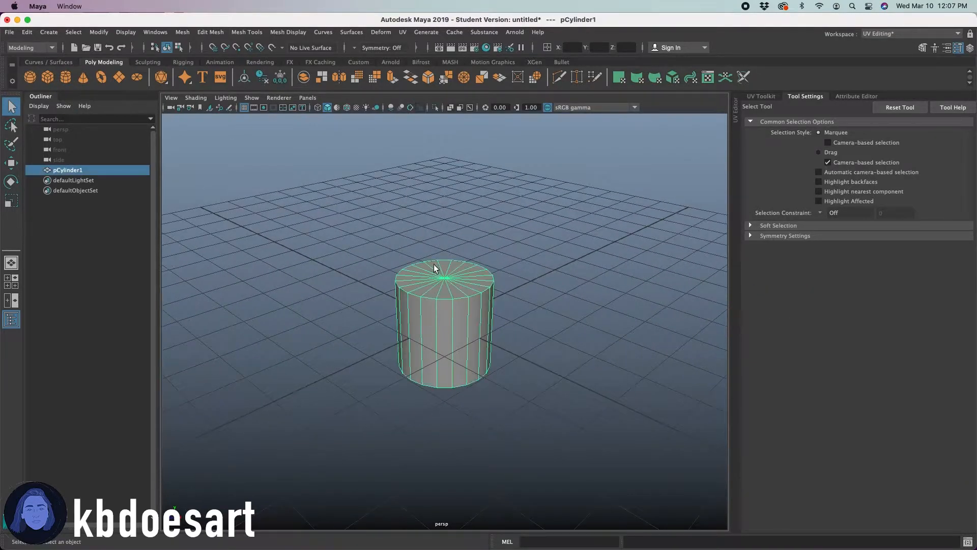
scroll(565, 253, up, 4)
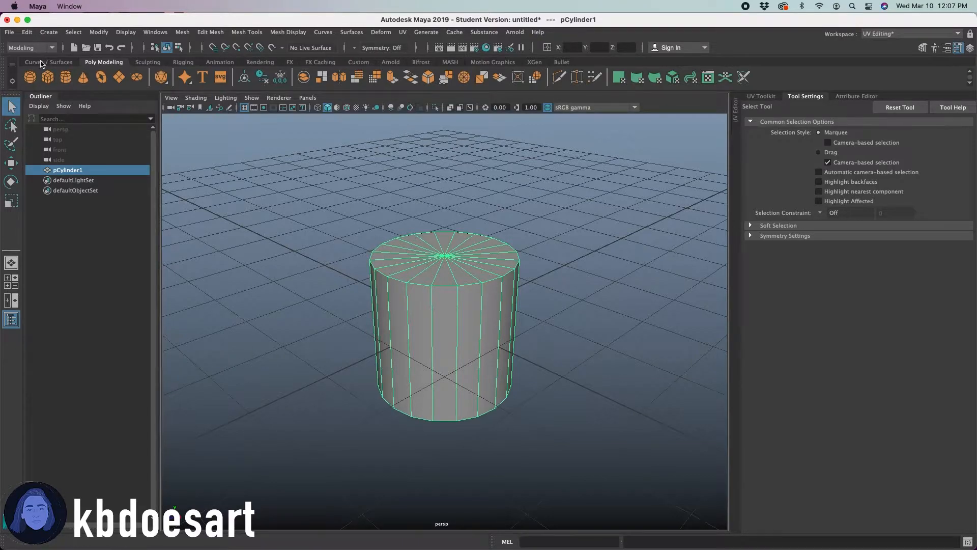
Step: Delete all construction history in the scene
click(28, 32)
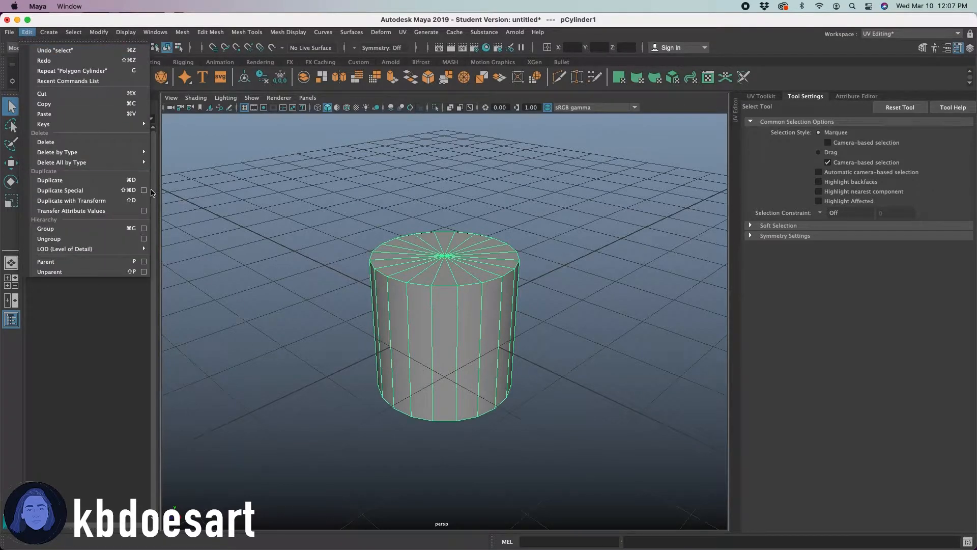
mouse_move(136, 167)
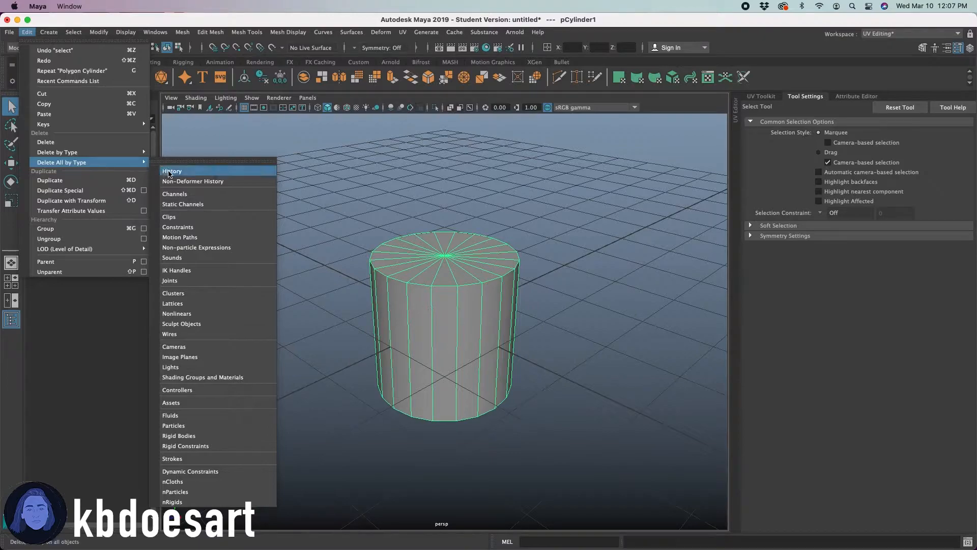
click(209, 172)
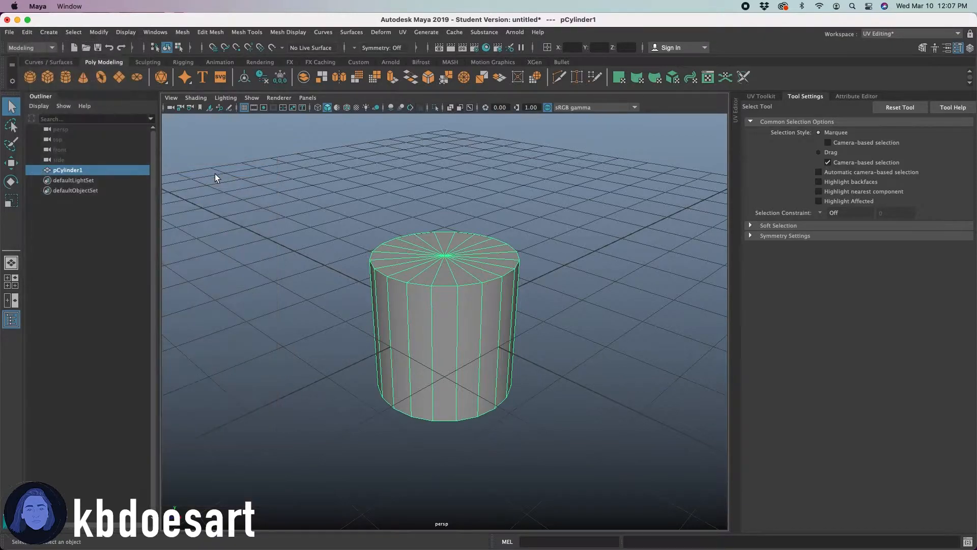
click(457, 278)
Step: Reset the UV Editing workspace to its default layout
click(883, 33)
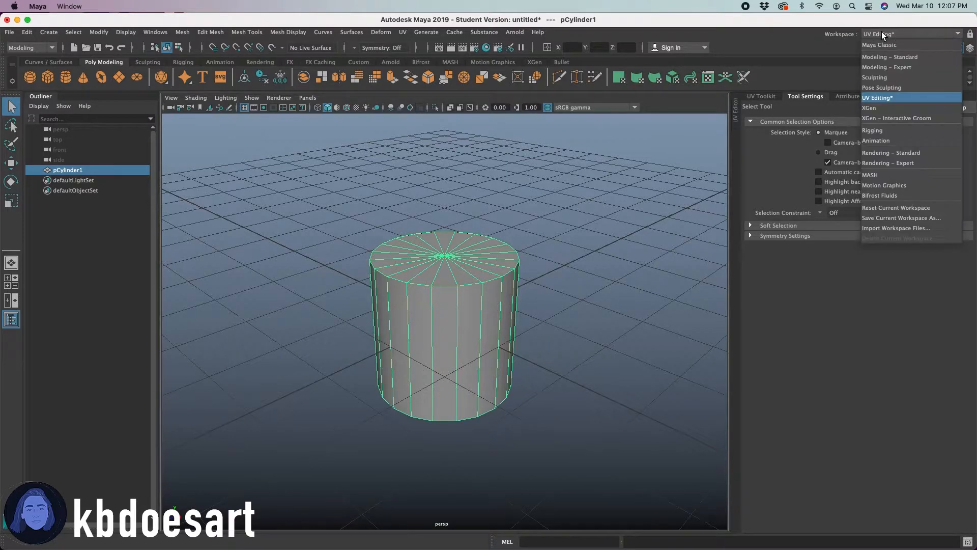
click(888, 98)
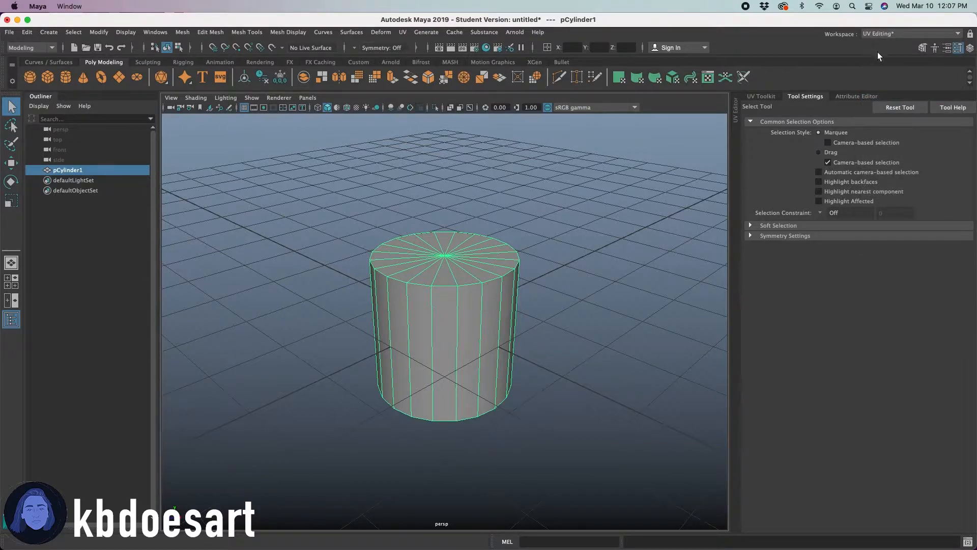
click(882, 33)
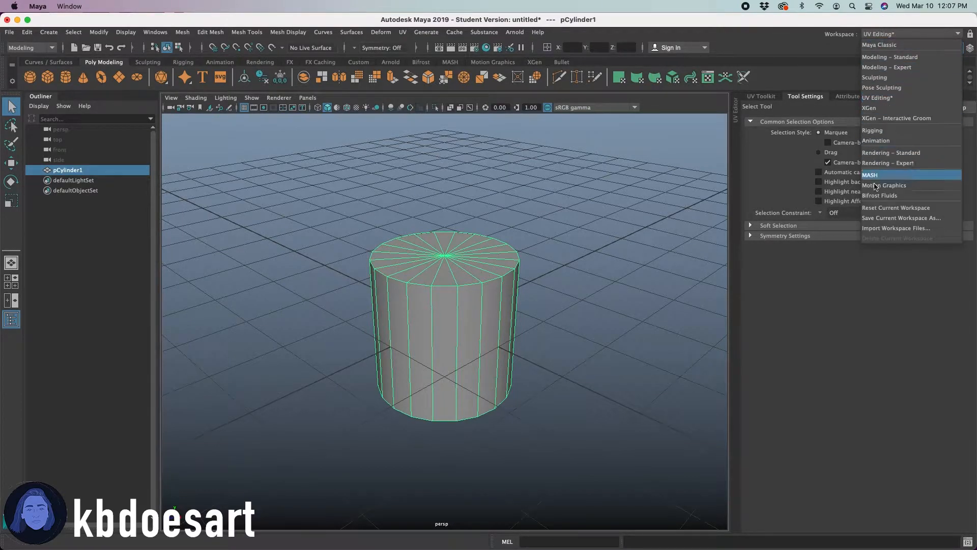
click(883, 208)
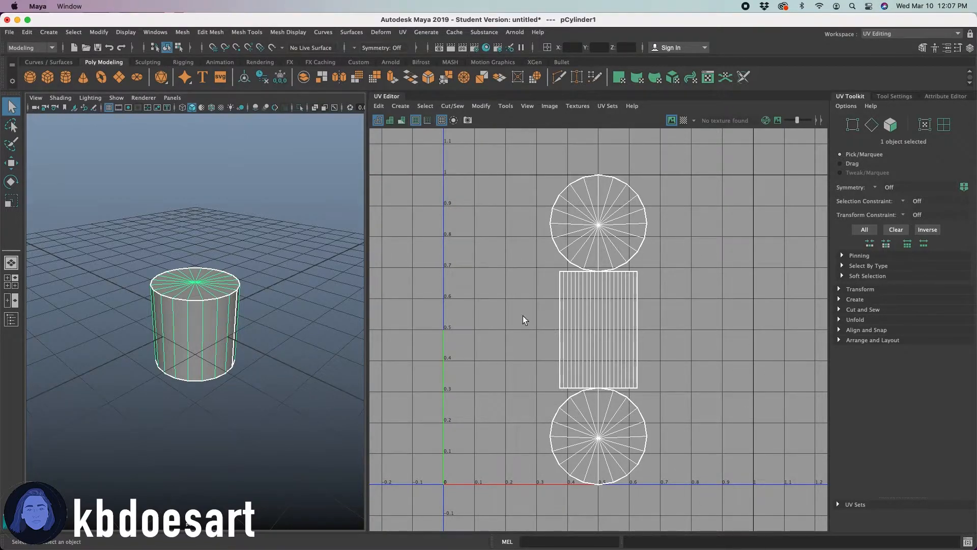
Step: Switch the UV layout to UV shell selection and inspect the cylinder's cap and side shells
right_click(599, 224)
right_drag(599, 224, 554, 209)
click(599, 219)
click(605, 343)
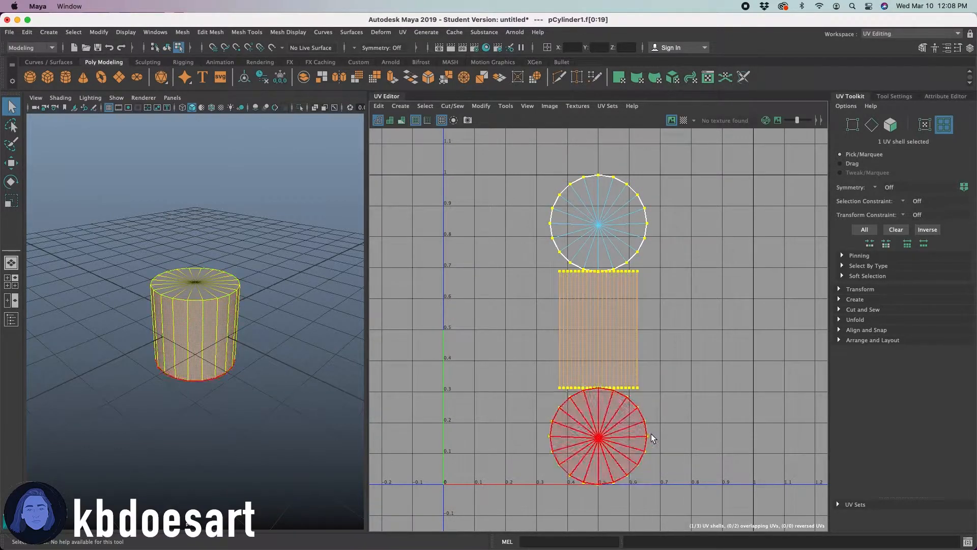
click(592, 442)
click(191, 303)
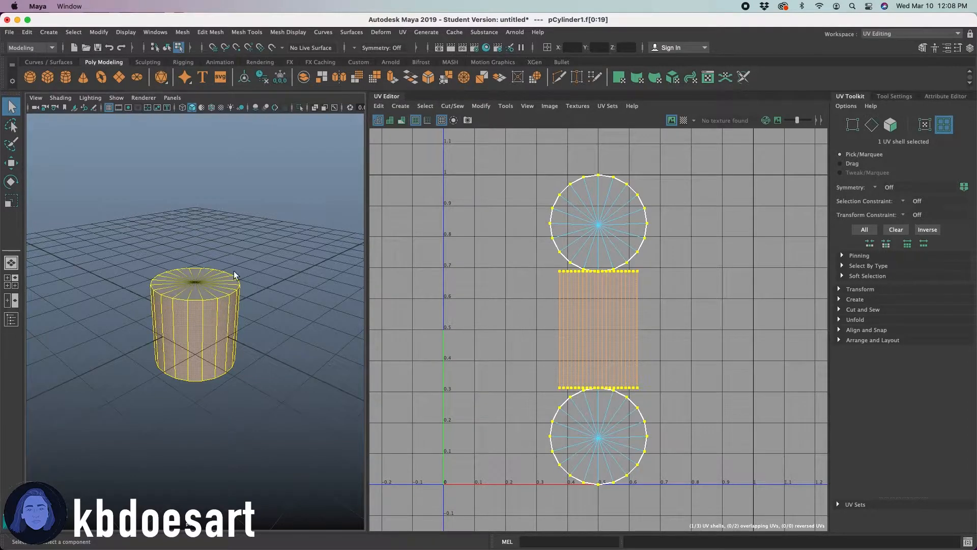
click(393, 271)
Step: Switch to UV point selection and examine the cylinder's seams and UV points from several sides
alt+drag(273, 320, 235, 307)
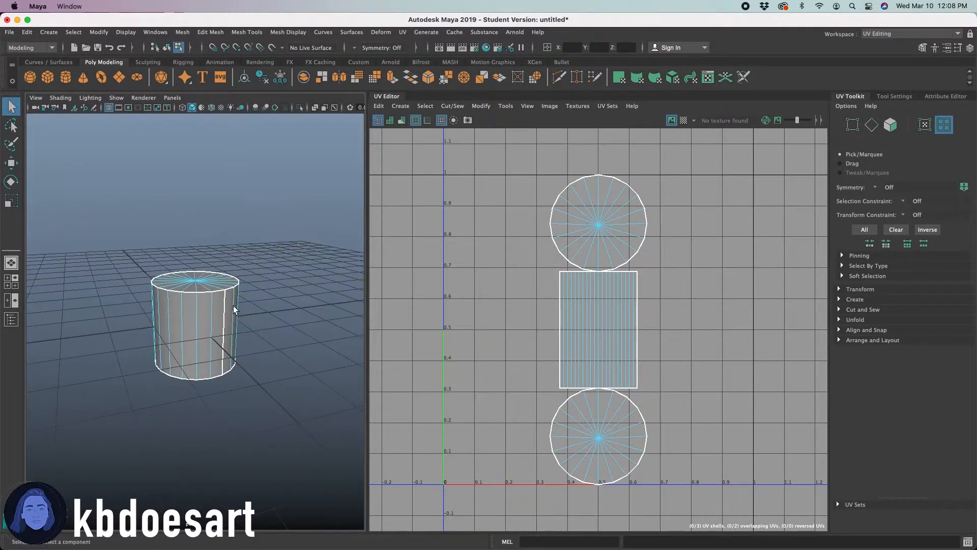
right_drag(397, 290, 442, 289)
alt+right_drag(322, 321, 316, 301)
alt+drag(316, 300, 279, 323)
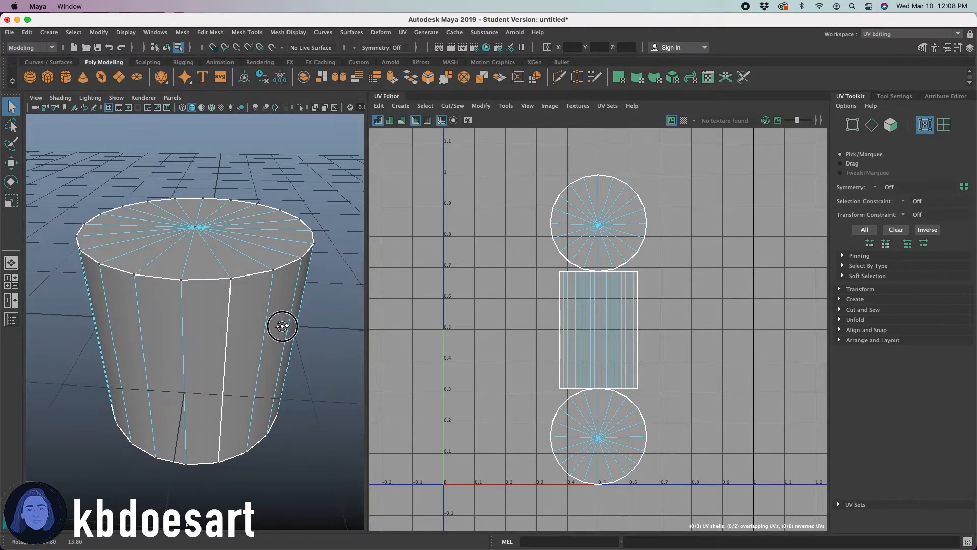
alt+right_drag(331, 414, 262, 388)
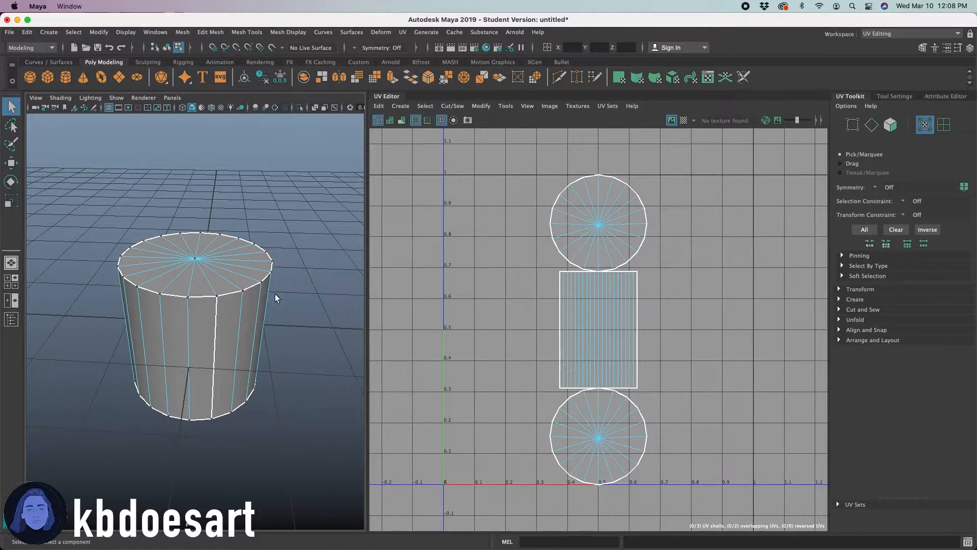
alt+drag(271, 450, 216, 443)
alt+right_drag(216, 443, 238, 419)
alt+drag(238, 419, 255, 437)
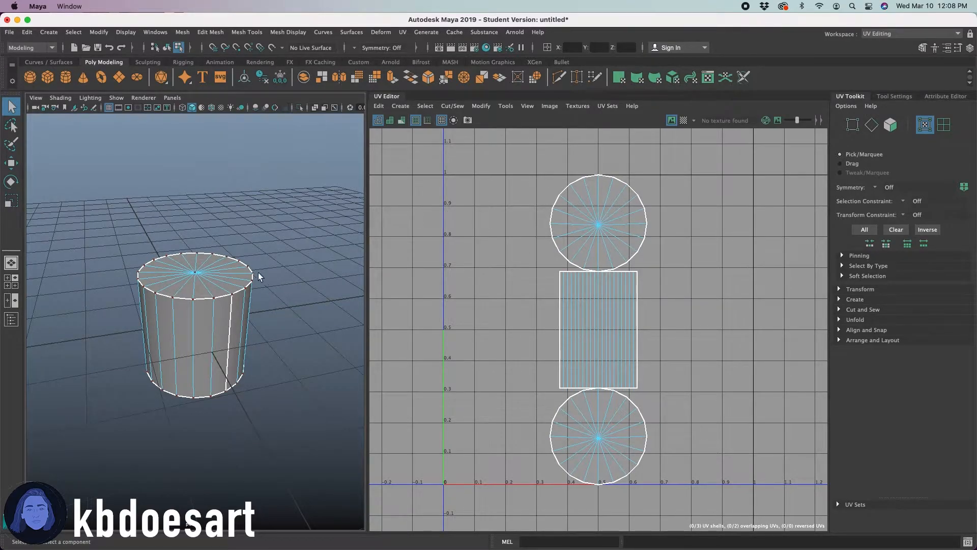
click(246, 280)
click(233, 239)
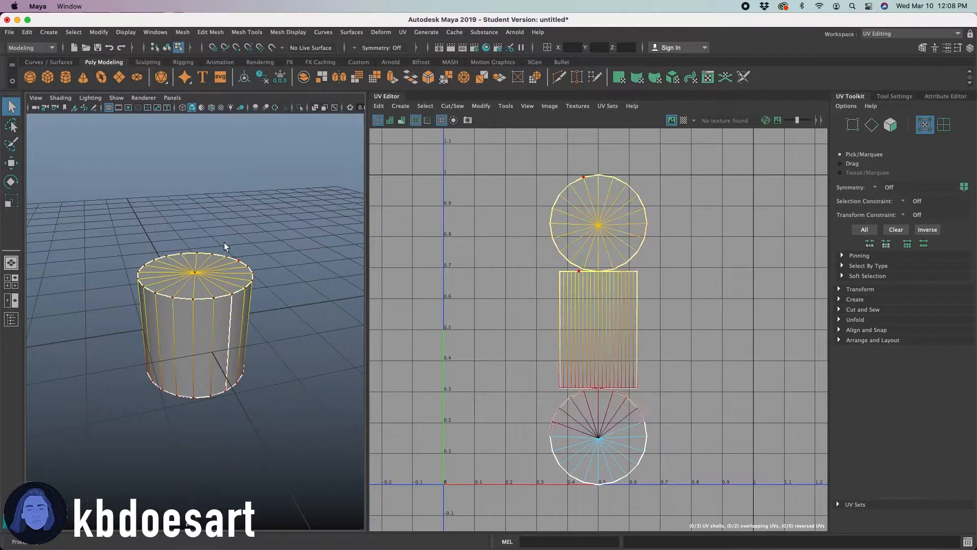
mouse_move(262, 337)
alt+mouse_down()
mouse_move(262, 251)
mouse_move(253, 402)
mouse_move(247, 279)
mouse_move(253, 355)
mouse_move(255, 347)
alt+mouse_up()
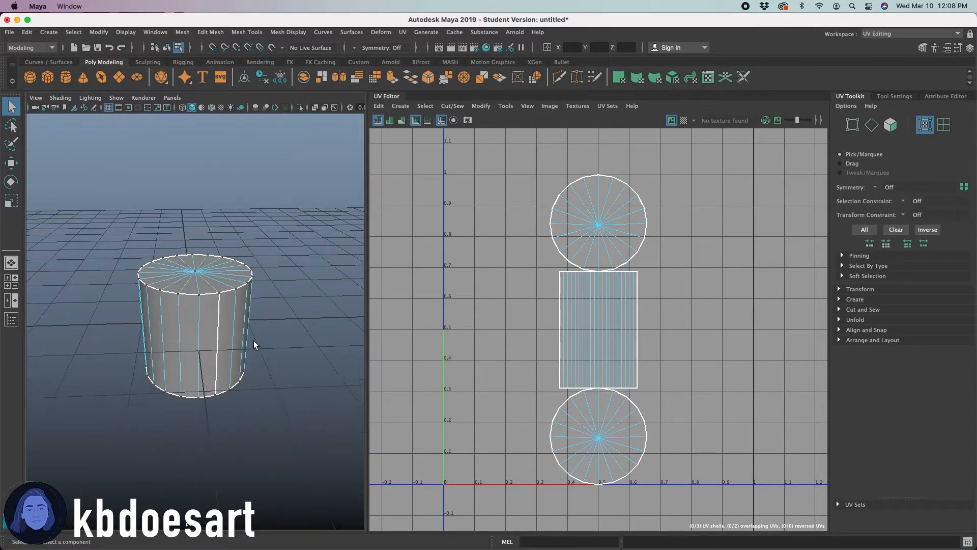
alt+drag(285, 378, 322, 358)
click(188, 289)
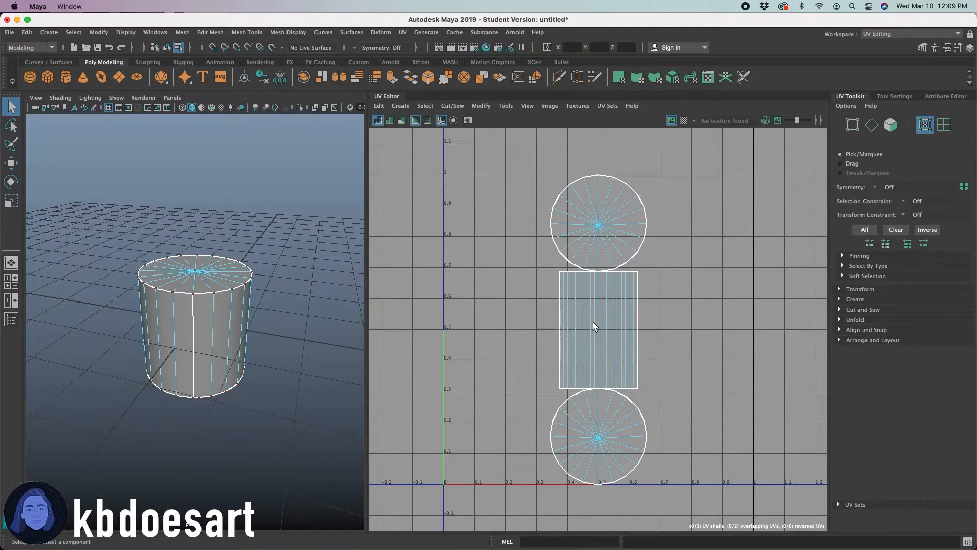
Step: Select all of the cylinder's UVs and try to apply Automatic UV mapping
right_drag(475, 195, 507, 193)
drag(114, 225, 319, 454)
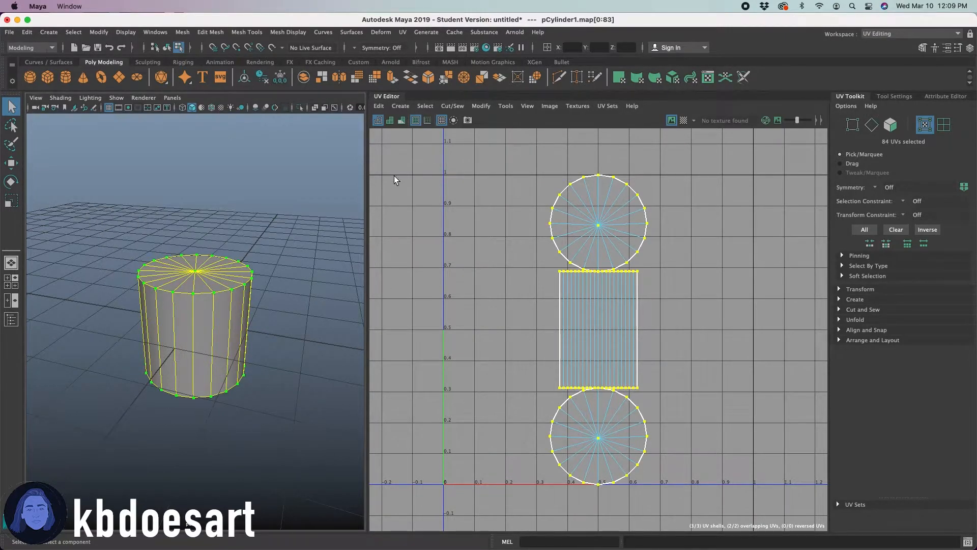
click(400, 106)
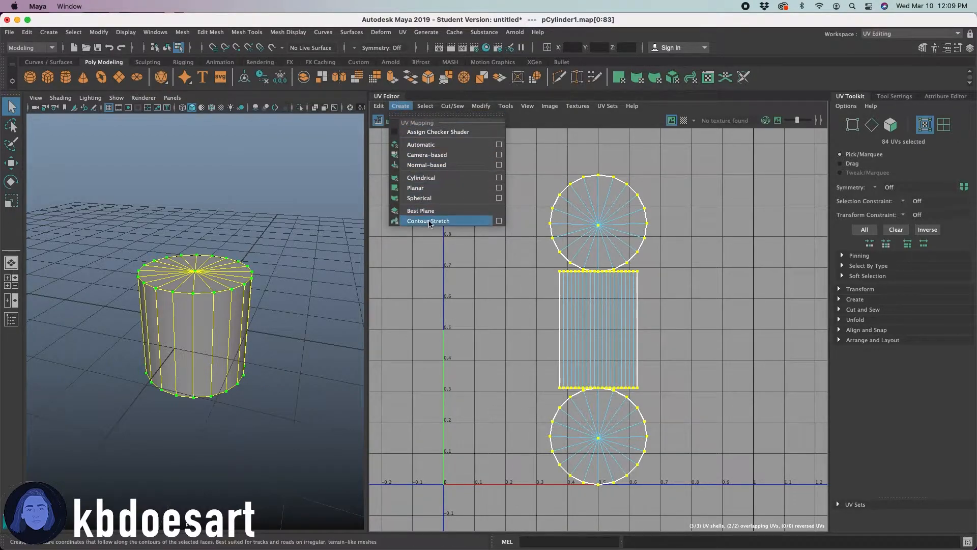
mouse_move(430, 104)
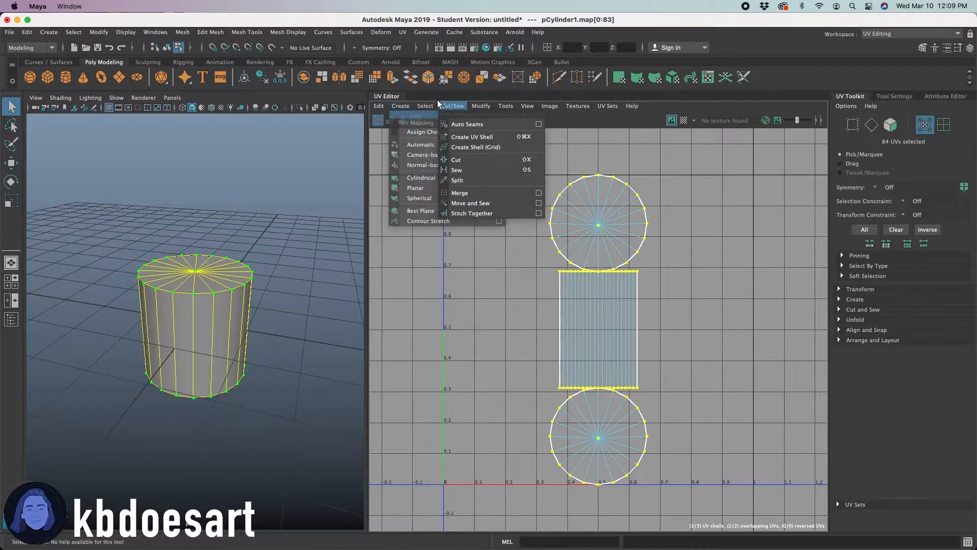
mouse_move(401, 106)
click(417, 145)
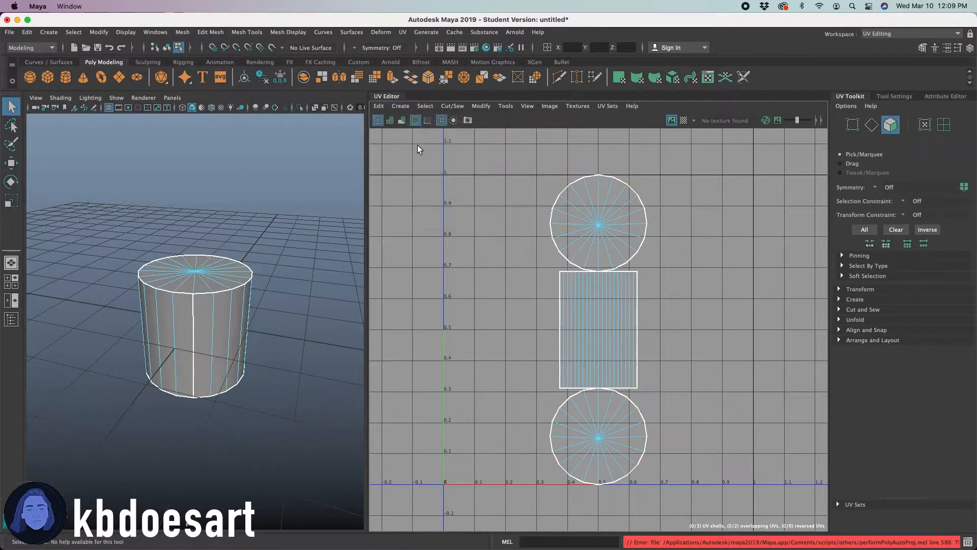
Step: Reselect all of the cylinder's UVs and try to apply Cylindrical UV mapping
click(188, 260)
right_drag(188, 259, 228, 262)
drag(93, 235, 339, 413)
click(400, 106)
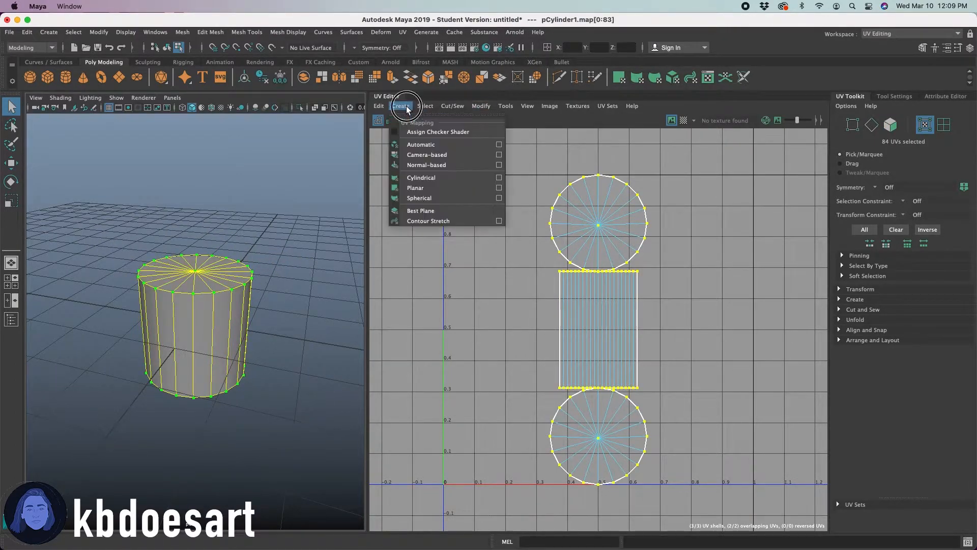
click(423, 177)
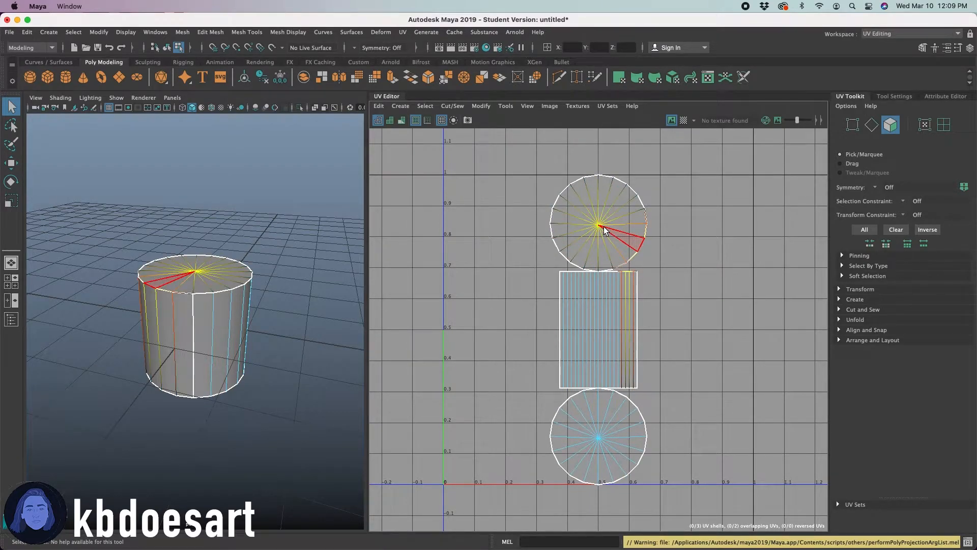
Step: Return the cylinder to UV selection and select all of its UVs
right_click(181, 273)
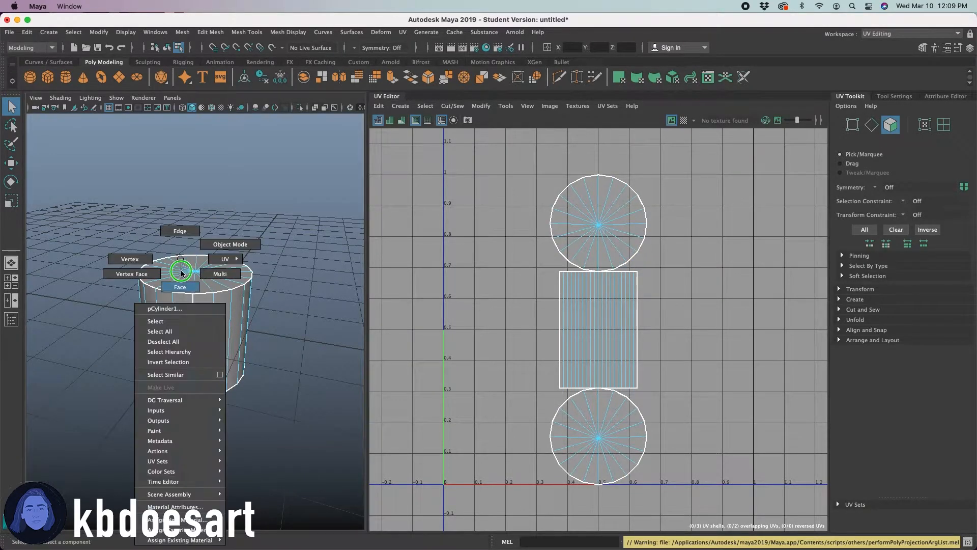
click(225, 259)
drag(113, 236, 327, 449)
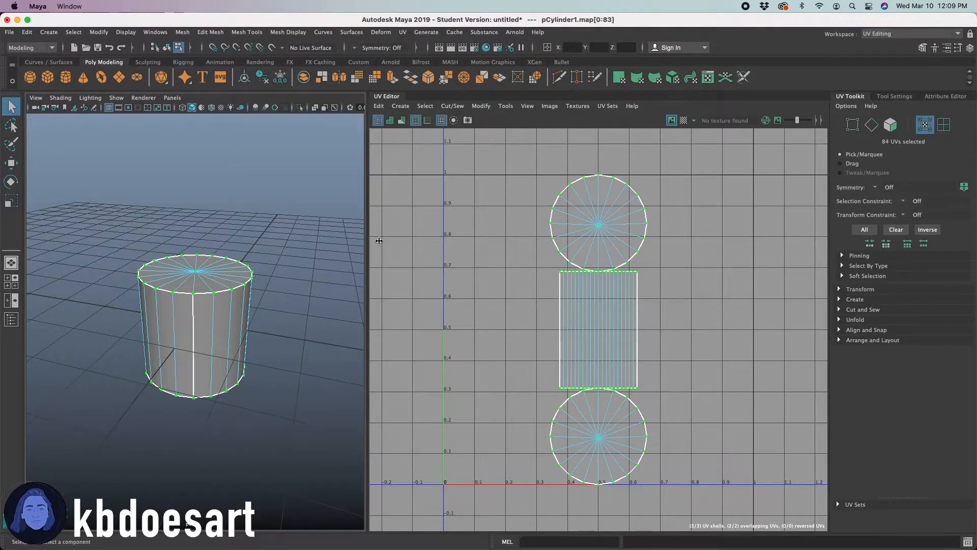
click(401, 106)
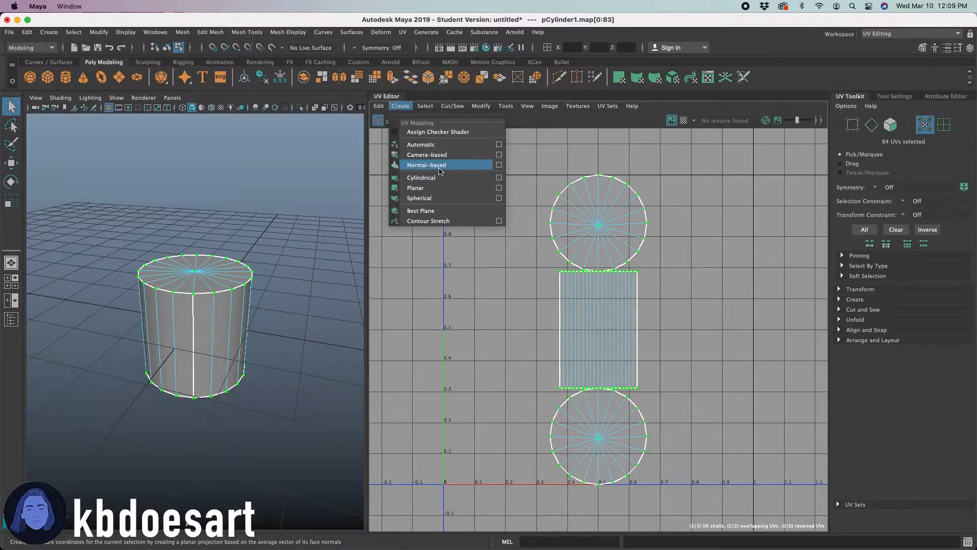
mouse_move(445, 107)
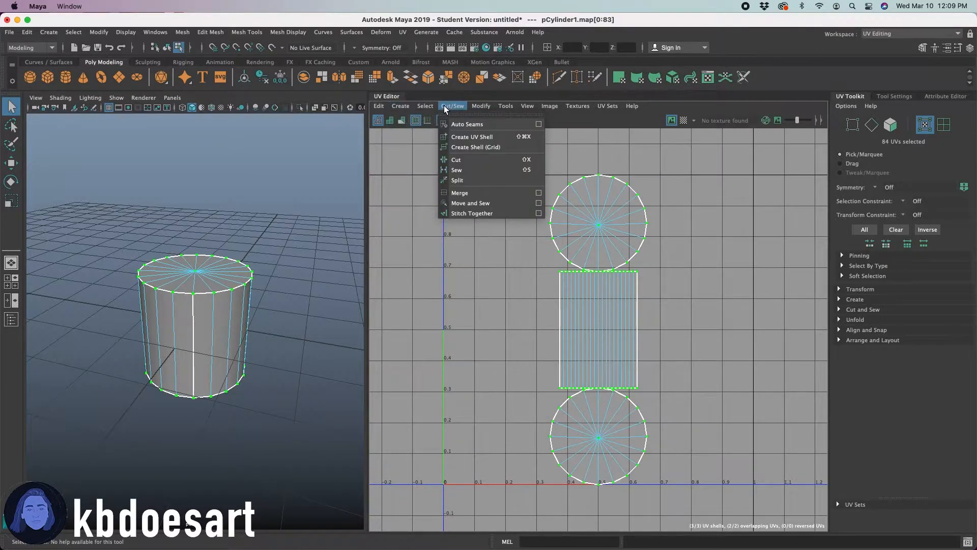
click(439, 34)
Step: Cut several vertical side edges and radial cap edges of the cylinder with the 3D Cut and Sew UV Tool
click(401, 32)
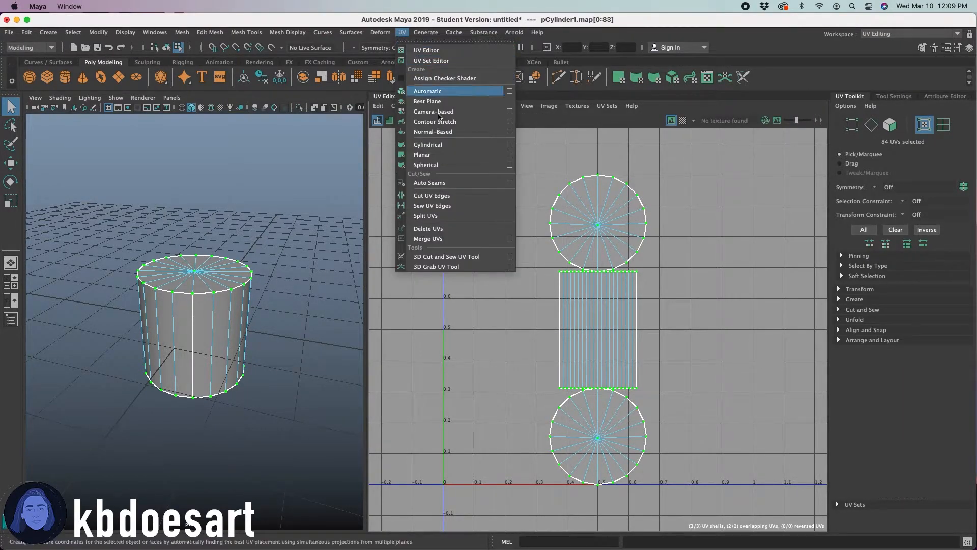
click(478, 259)
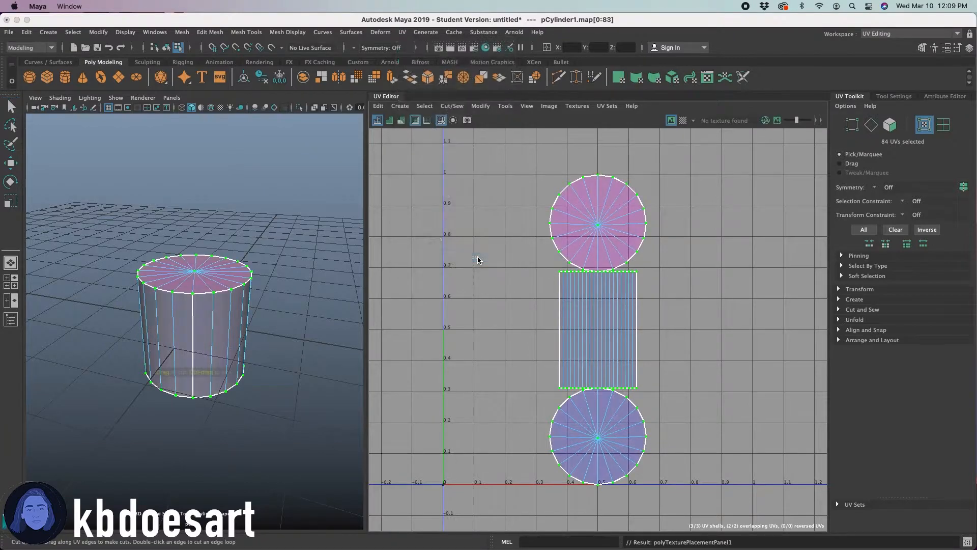
mouse_move(233, 267)
mouse_down()
mouse_move(243, 316)
mouse_move(219, 310)
mouse_up()
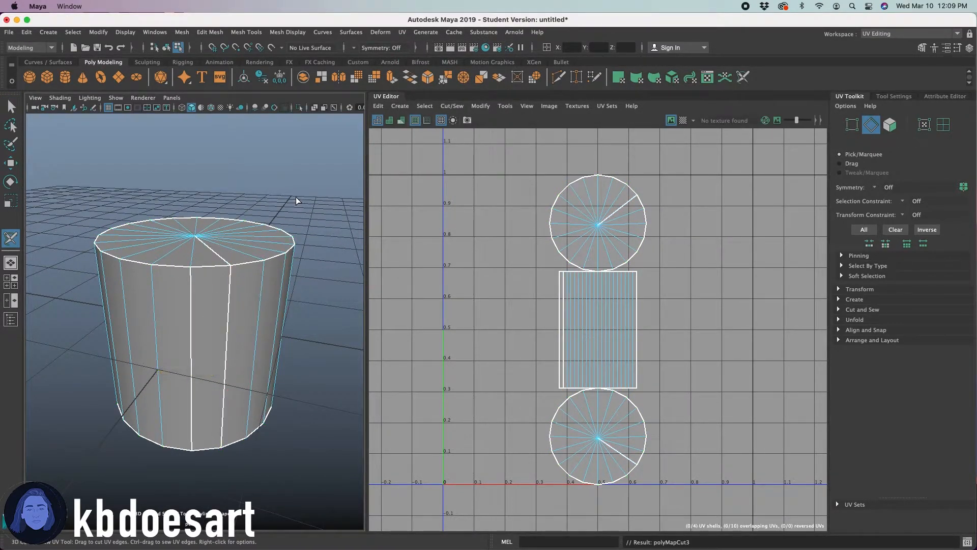
click(255, 322)
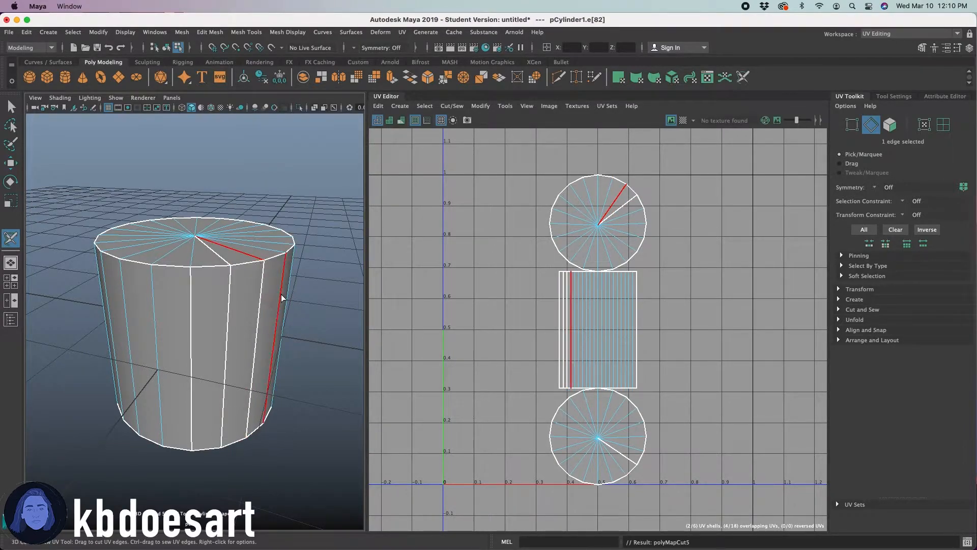
alt+drag(310, 318, 268, 313)
click(231, 307)
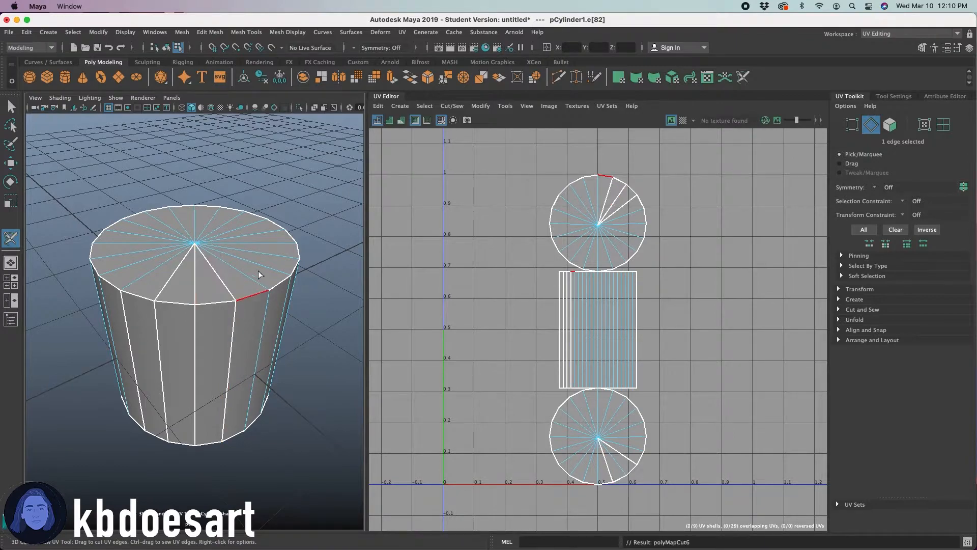
click(200, 248)
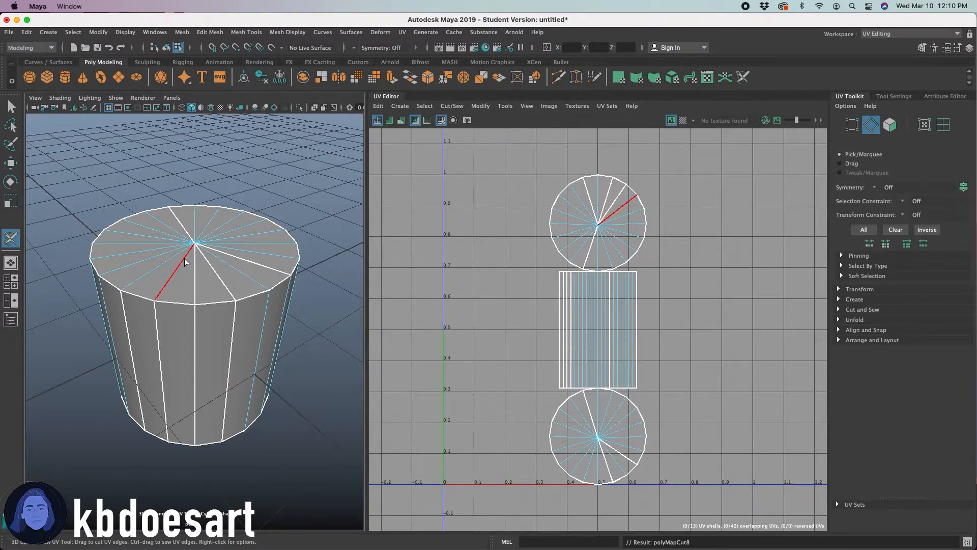
Step: Cut further radial edges across the cylinder's top cap with the 3D Cut and Sew UV Tool
click(193, 220)
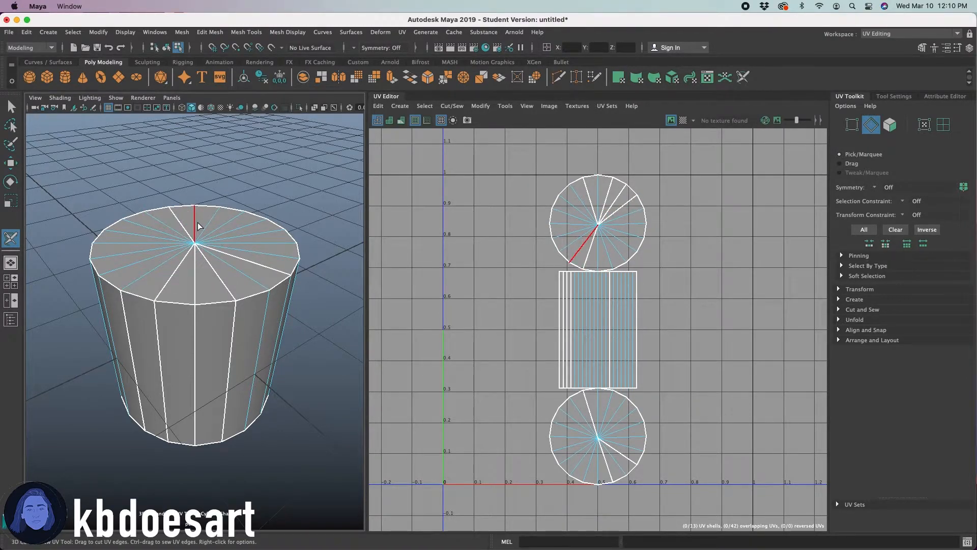
click(239, 226)
click(244, 243)
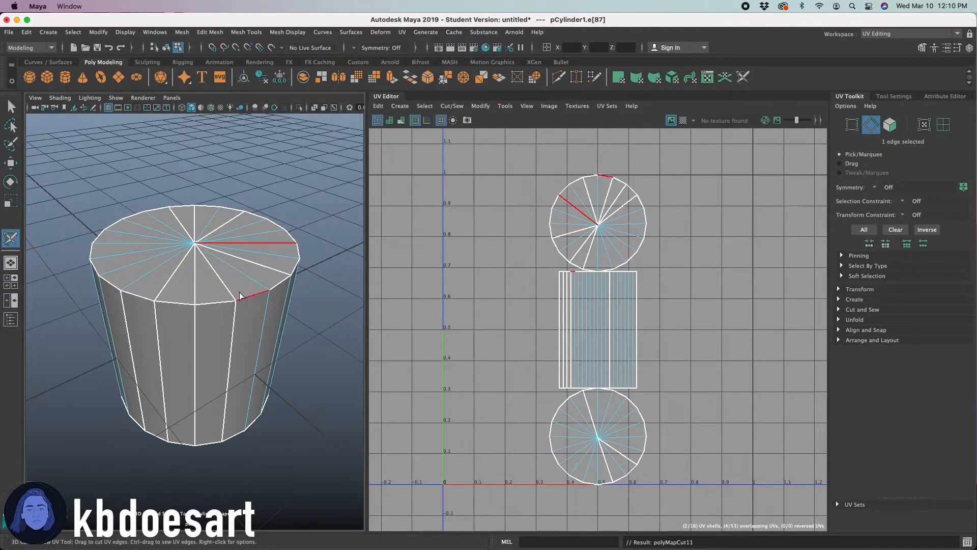
Step: Sew the cut radial edges of the top cap and the cut vertical side edges back together
mouse_move(186, 229)
ctrl+mouse_down()
mouse_move(201, 224)
mouse_move(219, 232)
mouse_move(220, 251)
mouse_move(224, 243)
mouse_move(181, 276)
mouse_move(160, 351)
ctrl+mouse_up()
mouse_move(222, 331)
ctrl+mouse_down()
mouse_move(191, 352)
mouse_move(161, 354)
mouse_move(179, 375)
mouse_move(238, 329)
mouse_move(229, 367)
mouse_move(200, 366)
ctrl+mouse_up()
Step: Cut vertical edges on the cylinder's front side and undo the most recent actions
click(196, 307)
click(212, 307)
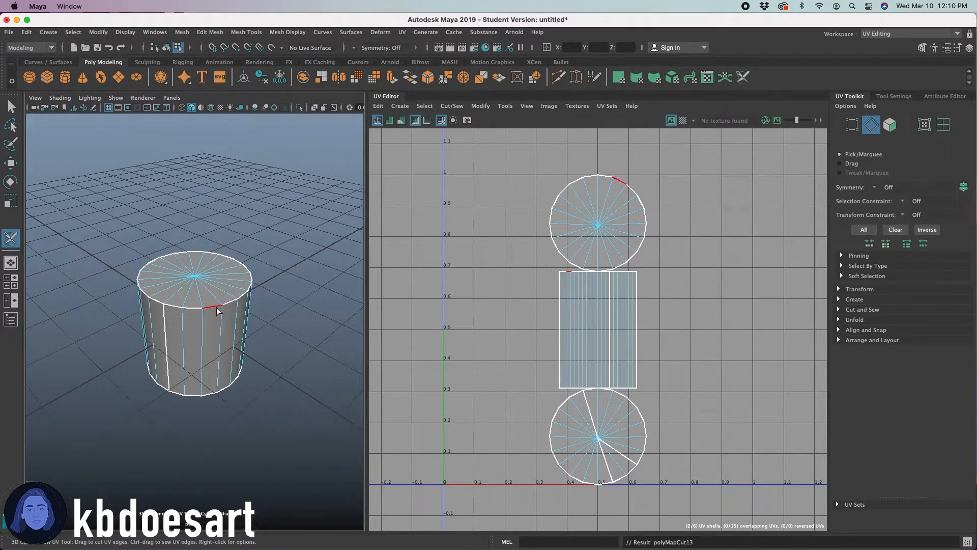
click(200, 323)
click(219, 329)
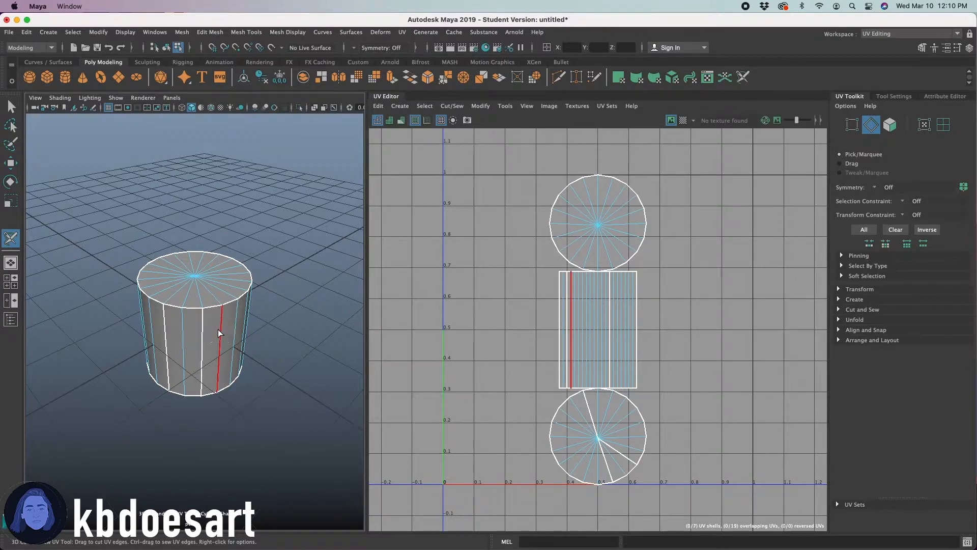
click(209, 291)
key(z)
key(z)
key(z)
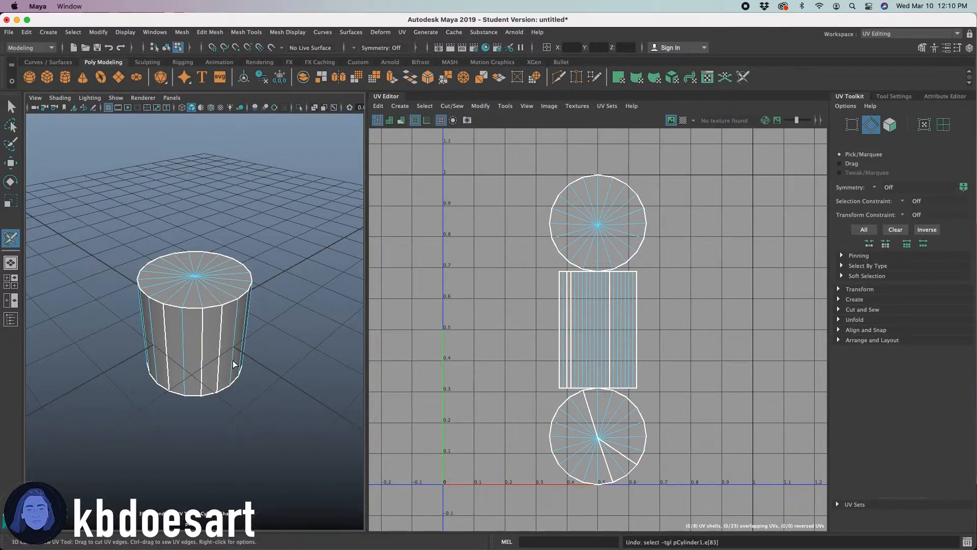
Step: Sew the top cap's rim to the cylinder's side, cut the whole rim loop again and leave the cutting tool
ctrl+click(216, 308)
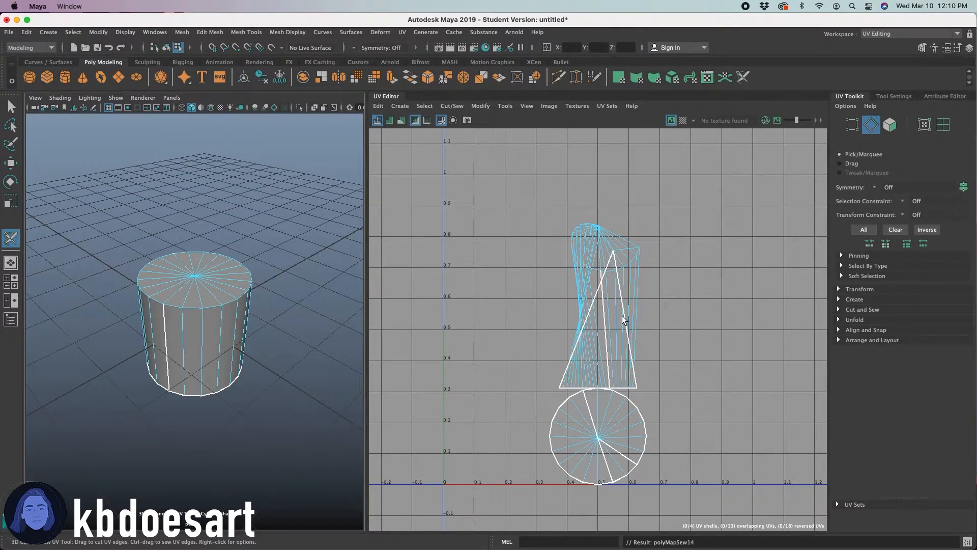
double_click(212, 308)
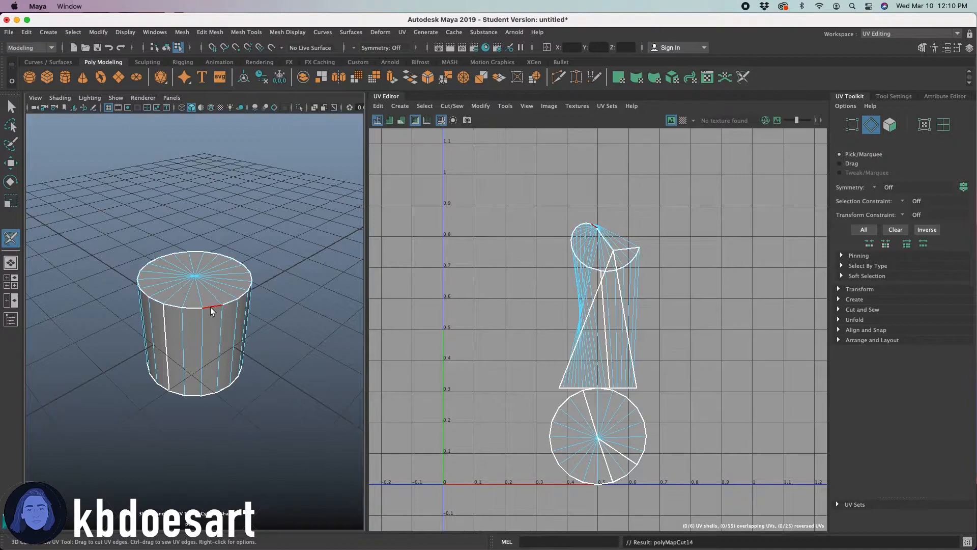
alt+drag(206, 420, 255, 404)
mouse_move(220, 284)
right_down()
mouse_move(266, 285)
mouse_move(218, 285)
right_up()
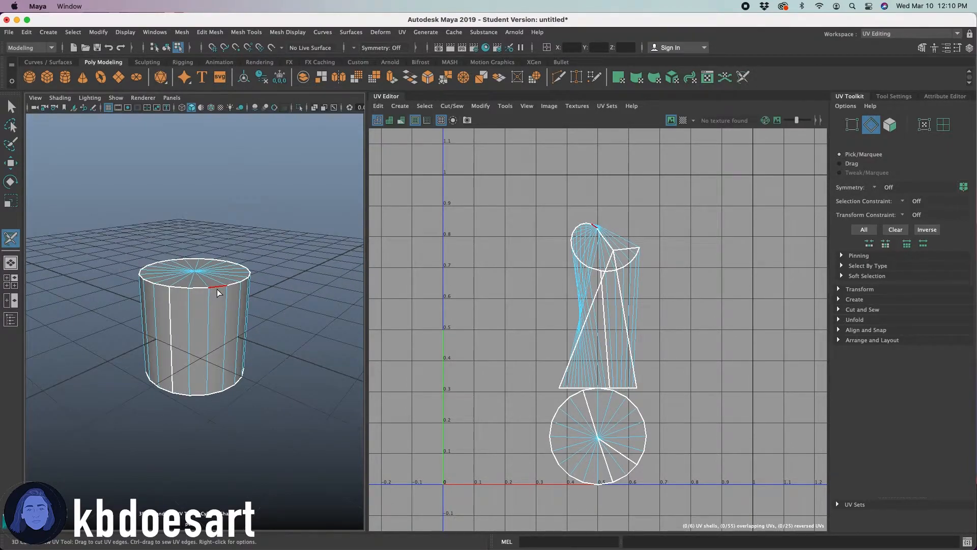
key(q)
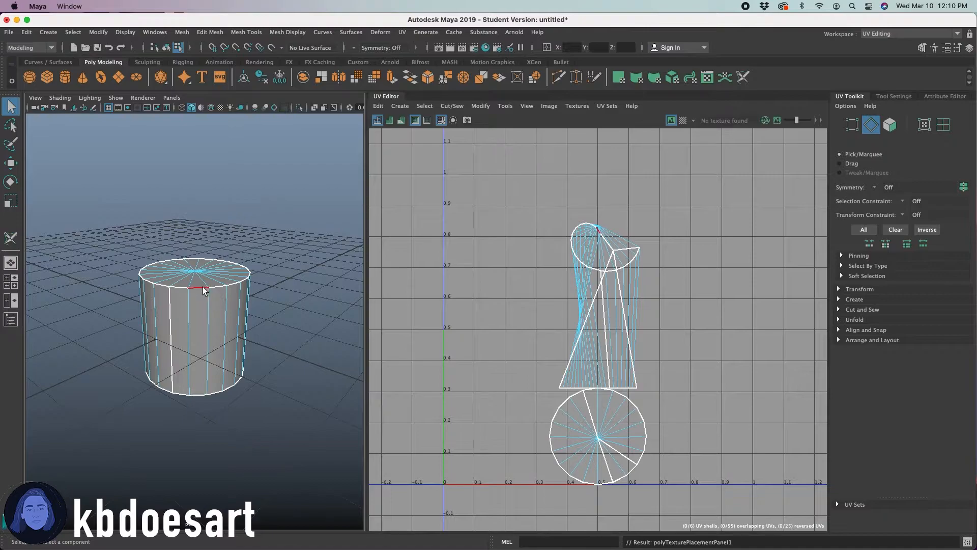
Step: Select all of the cylinder's faces and apply Automatic UV mapping to them
right_drag(202, 289, 269, 258)
drag(91, 224, 307, 437)
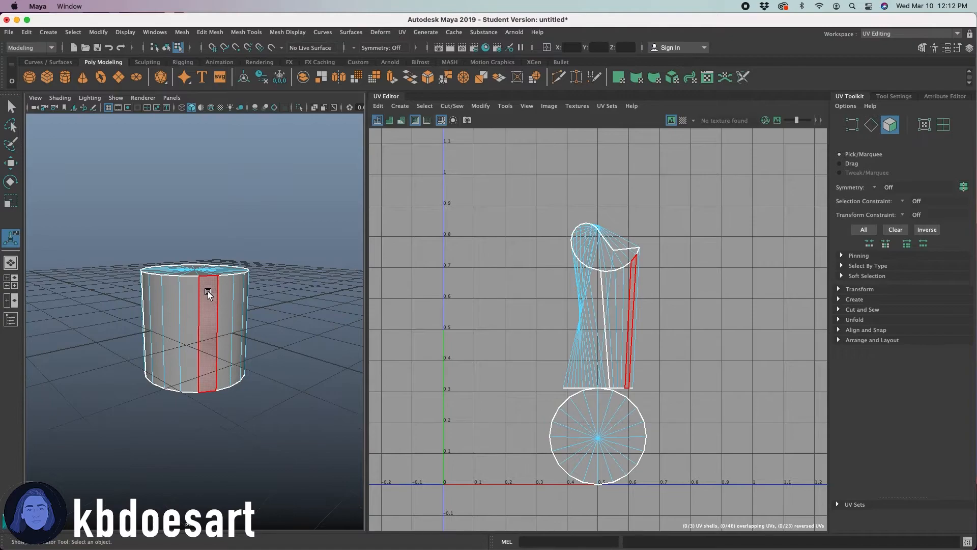
drag(100, 224, 288, 427)
click(400, 106)
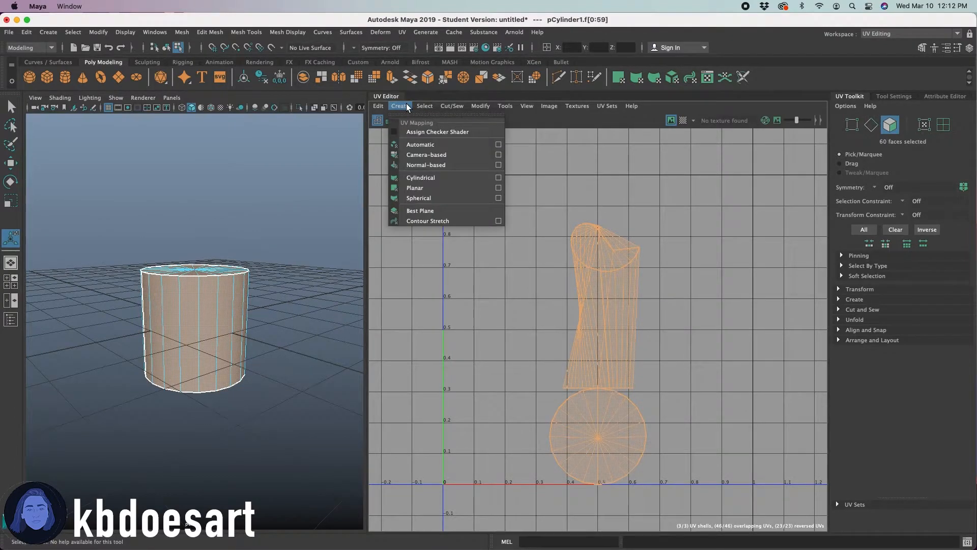
click(431, 149)
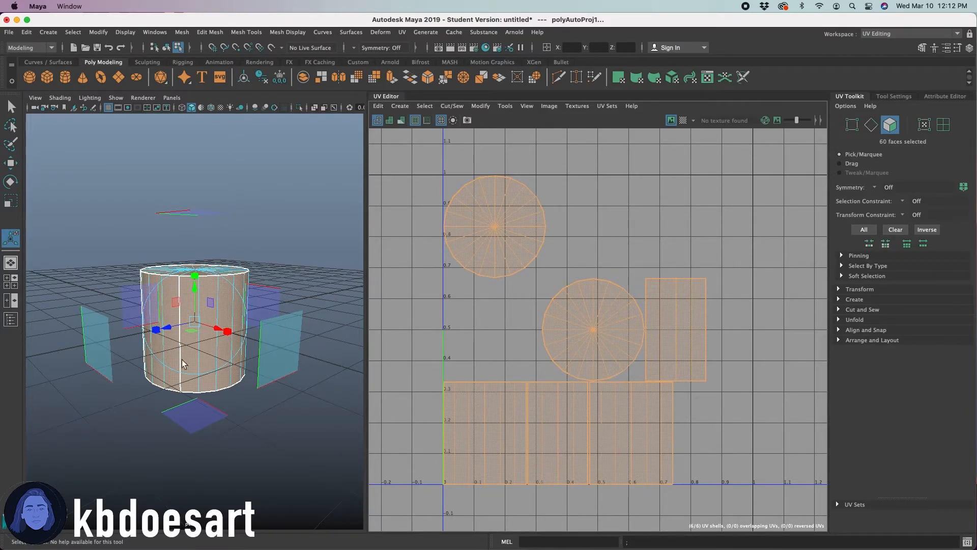
Step: Arrange the cylinder's UV shells inside the 0 to 1 UV space with Layout
alt+drag(269, 326, 137, 383)
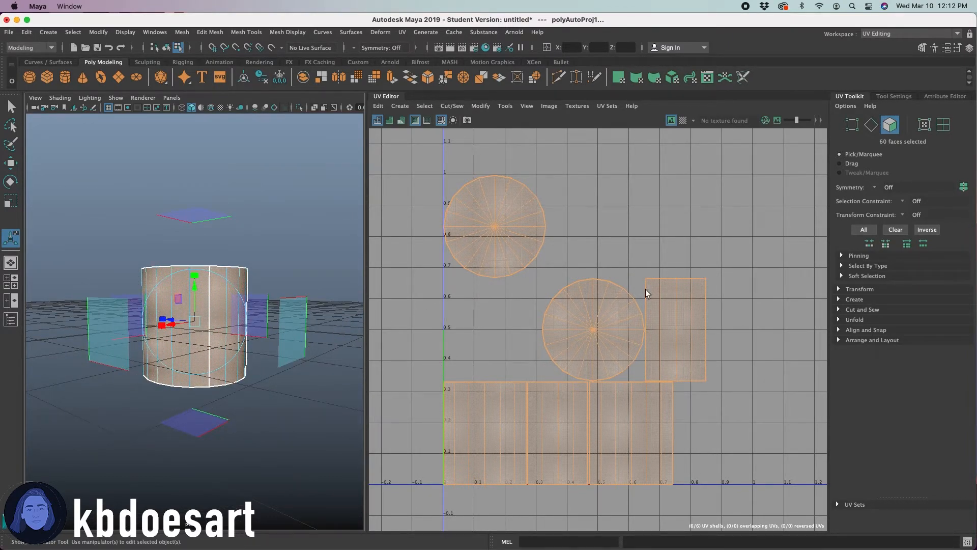
alt+right_drag(575, 255, 651, 236)
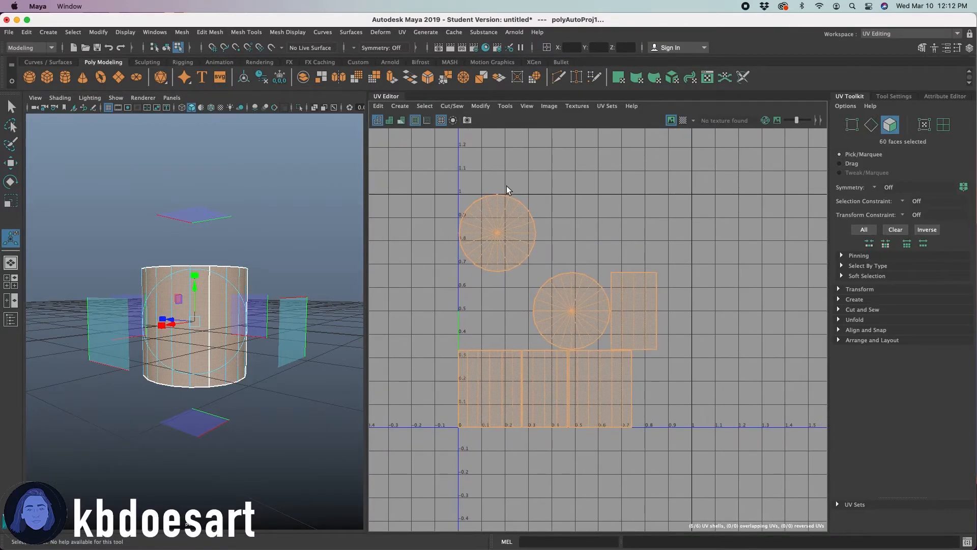
click(481, 106)
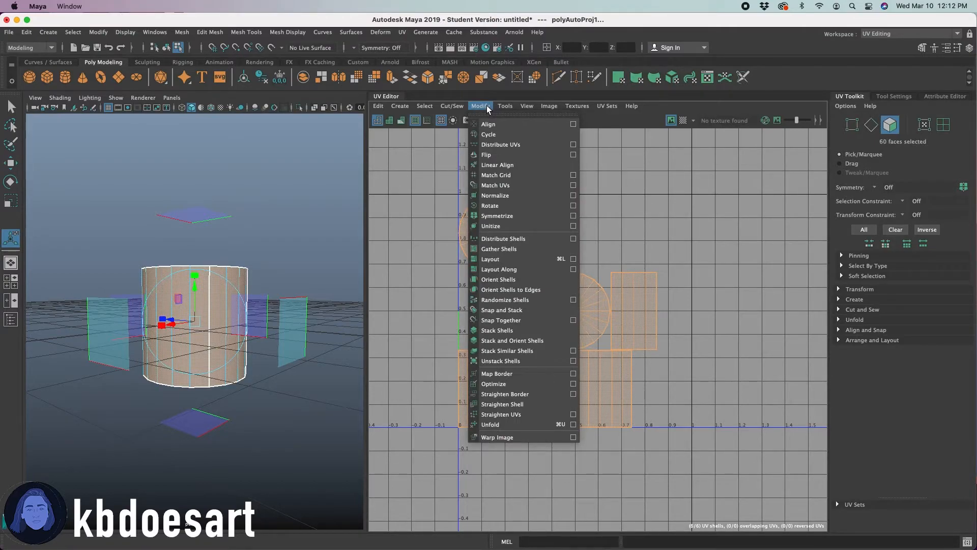
click(502, 258)
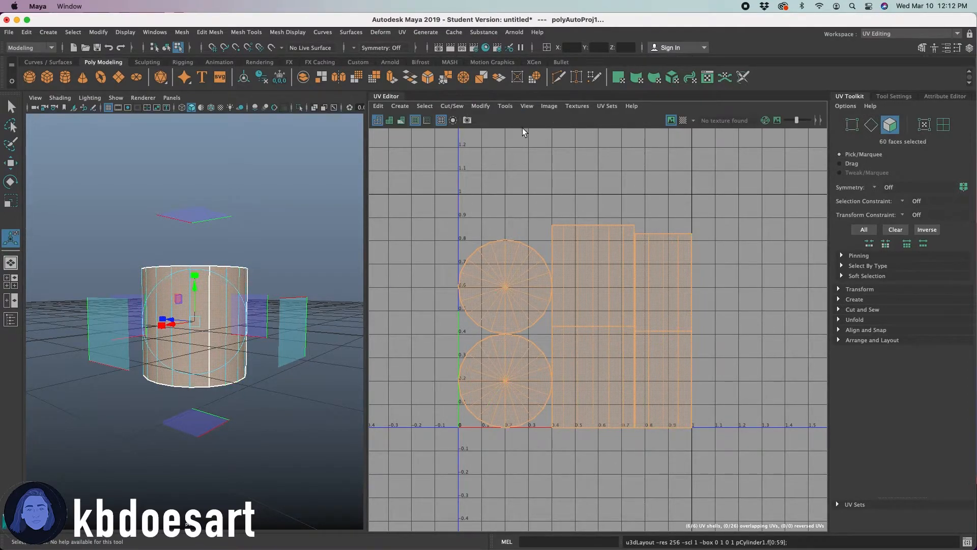
Step: Activate the Unfold brush for the UV shells and view the cylinder from below
click(482, 107)
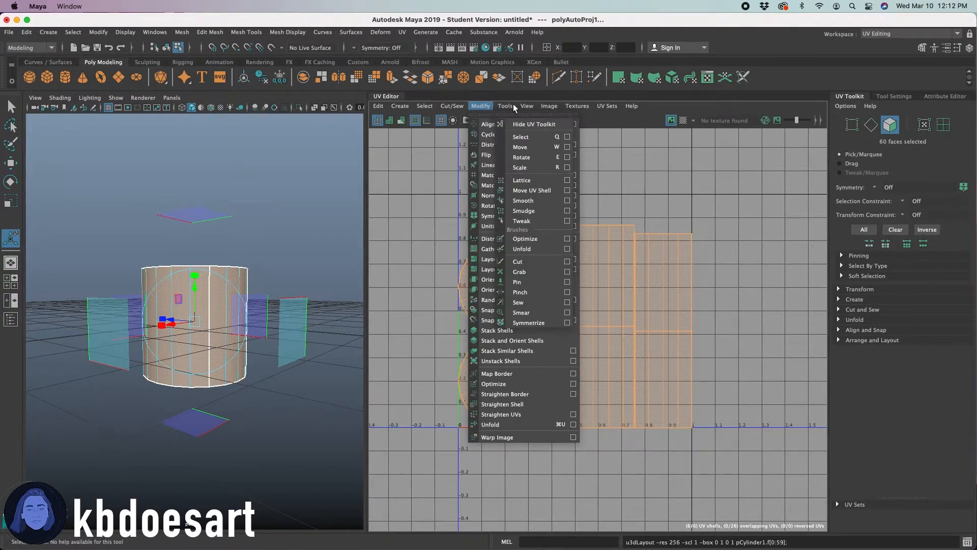
mouse_move(516, 107)
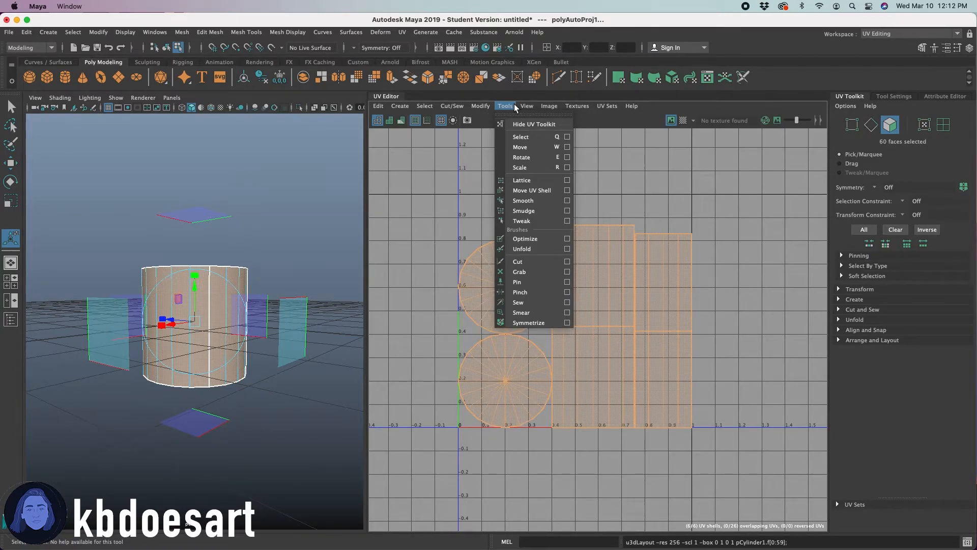
click(534, 250)
alt+drag(253, 355, 207, 320)
Step: Open the UV Snapshot options, choose JPEG as the image format and close the options without exporting
click(546, 107)
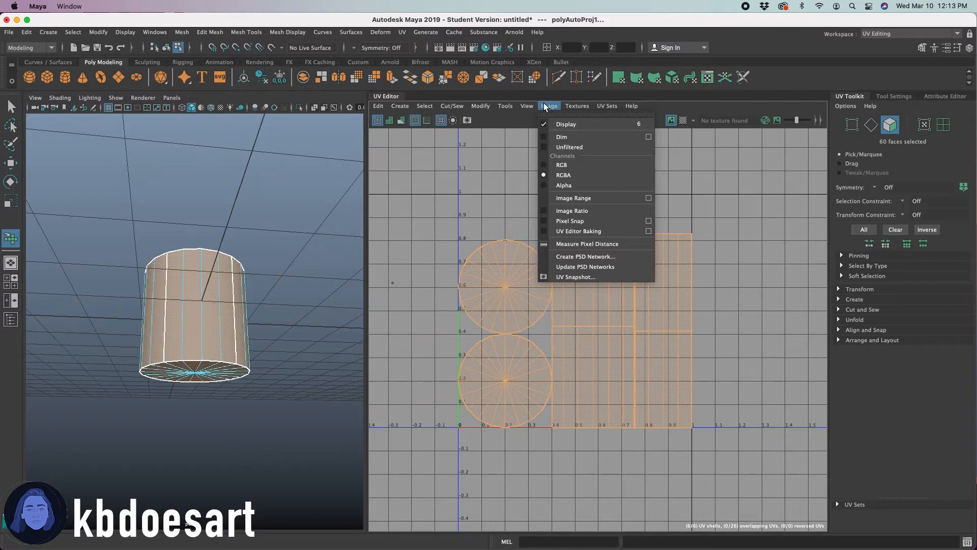
click(594, 278)
drag(780, 79, 276, 107)
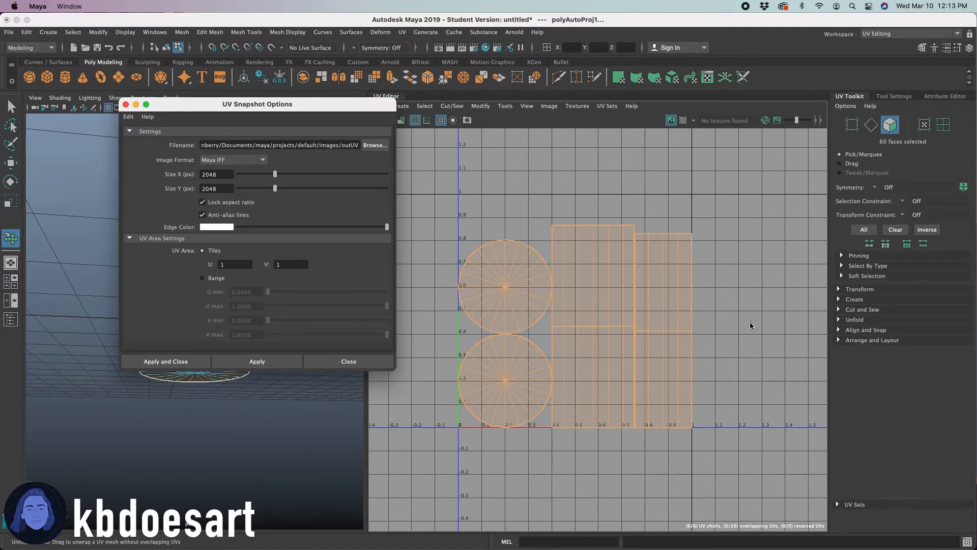
click(229, 161)
click(224, 178)
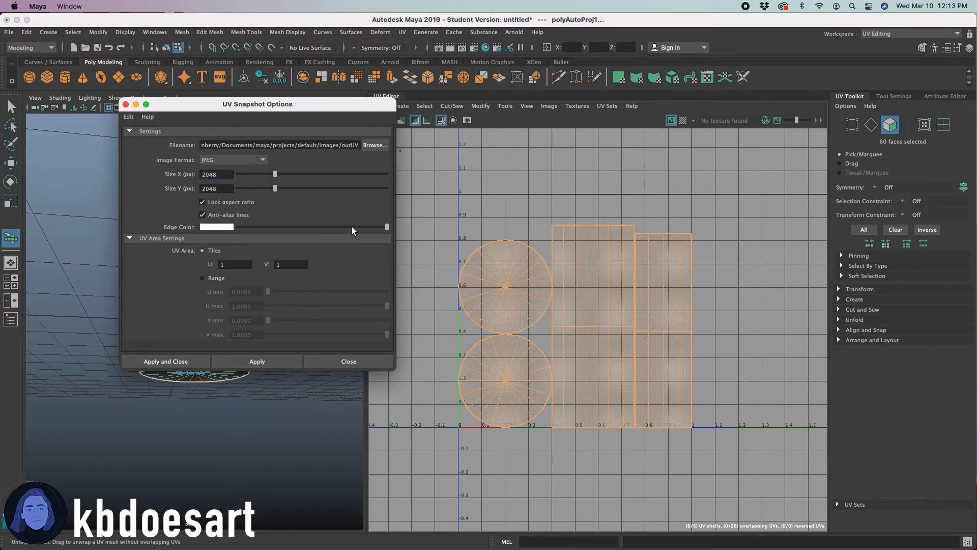
click(354, 359)
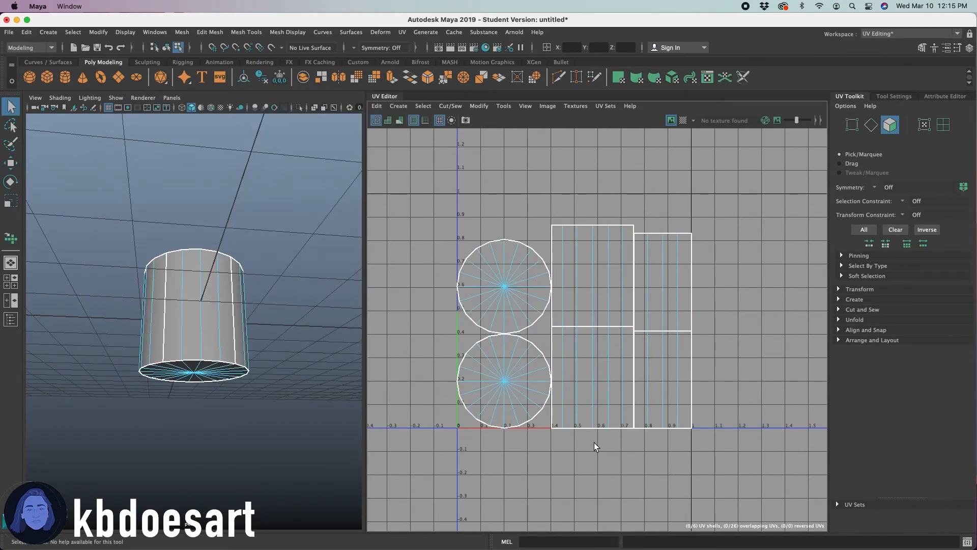